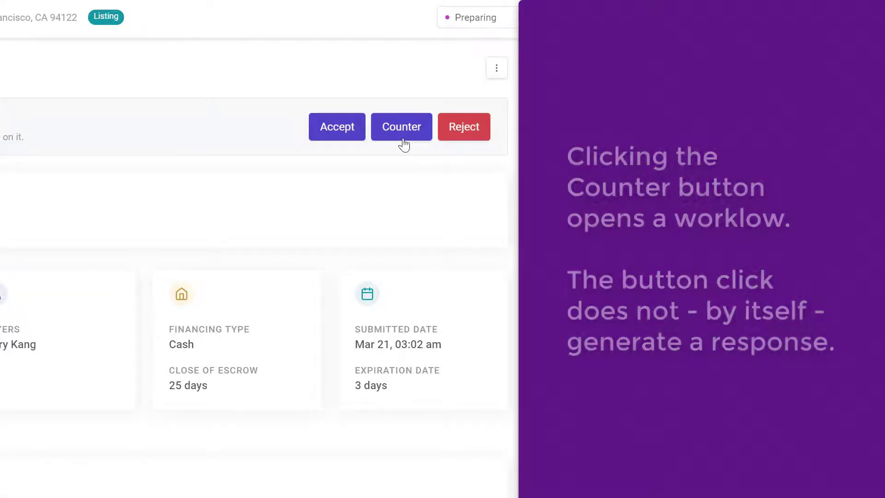
Start a counter to the offer based on the Residential Purchase Agreement, creating a Seller Counter Offer (SCO) with Glide
click(699, 127)
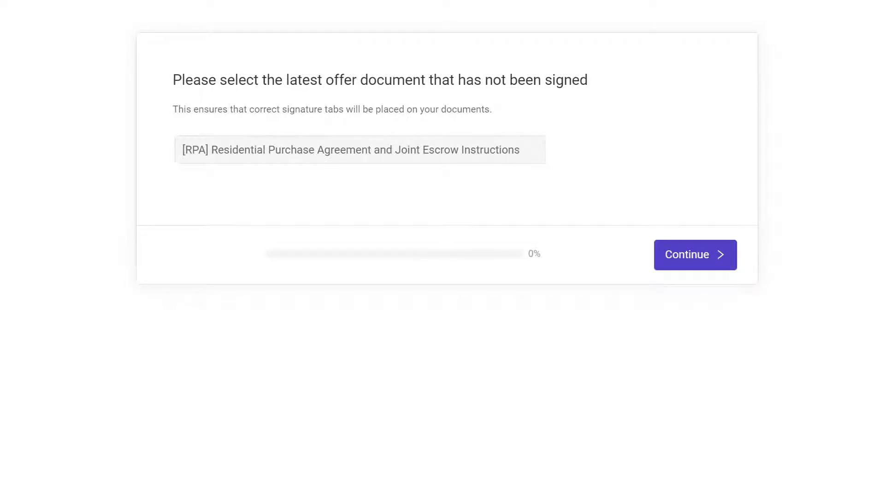
click(479, 158)
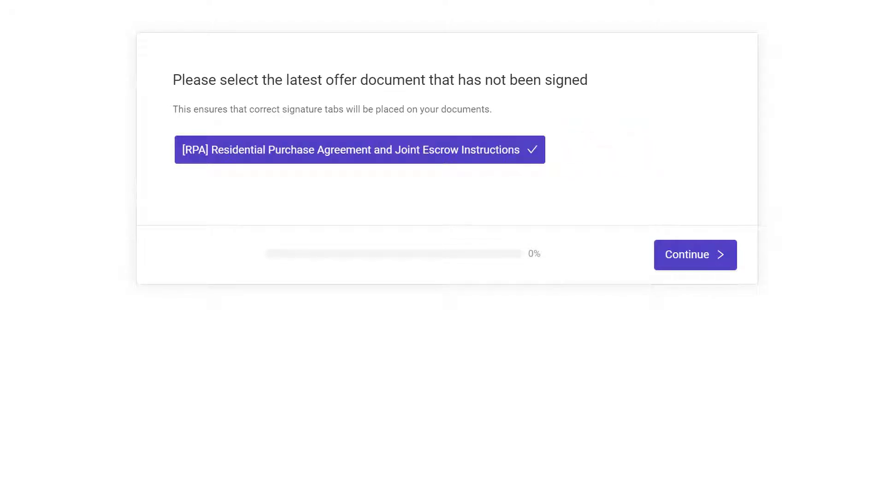
click(701, 256)
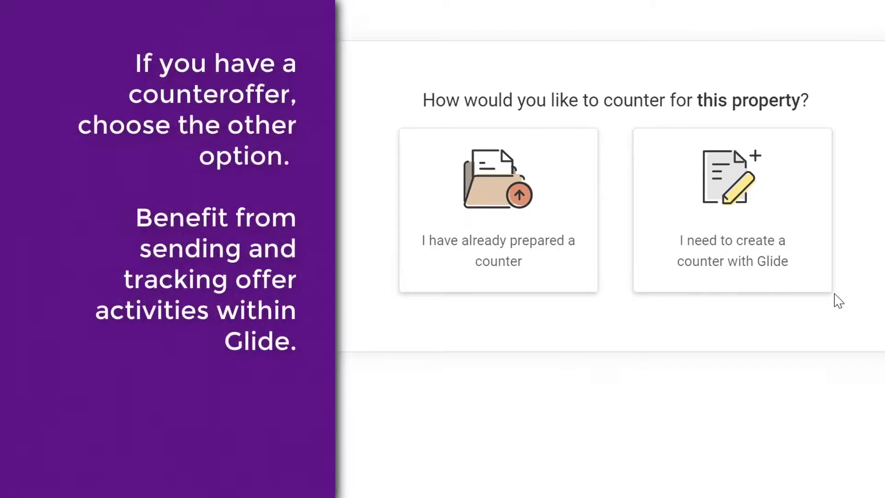
click(789, 280)
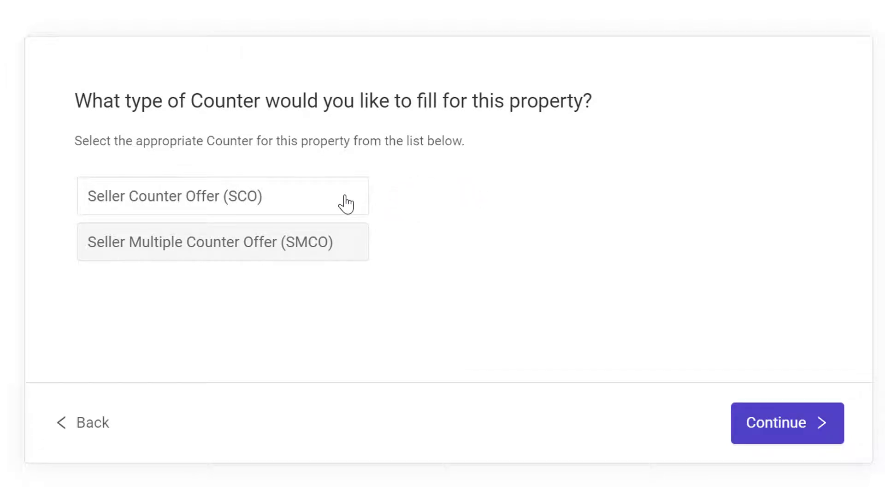
click(346, 203)
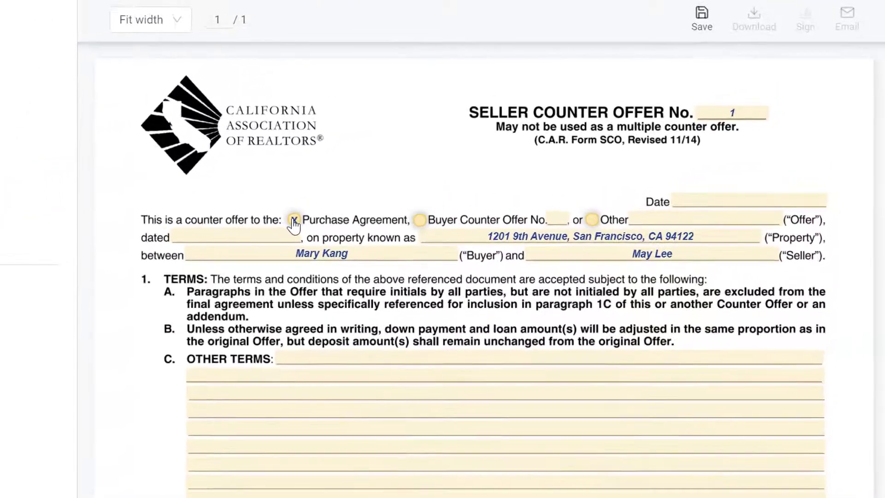
Mark the form as a counter to the Purchase Agreement and date it 03/22/2021
click(390, 185)
click(797, 170)
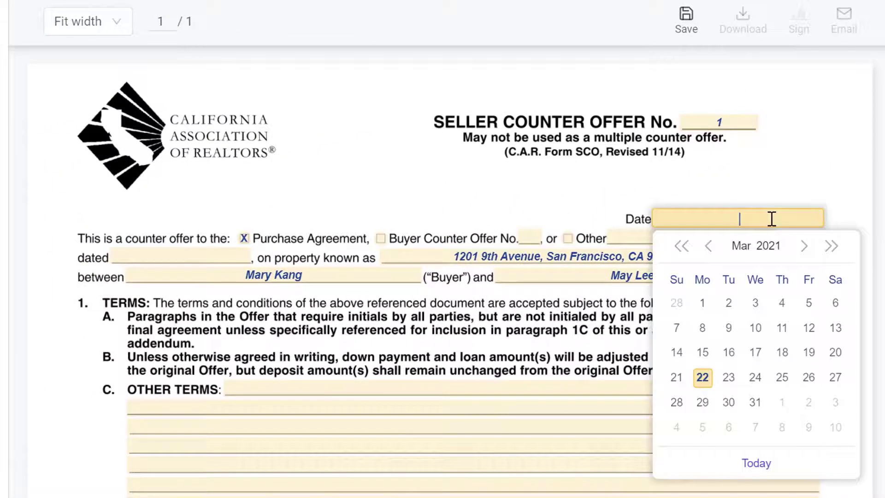
click(701, 381)
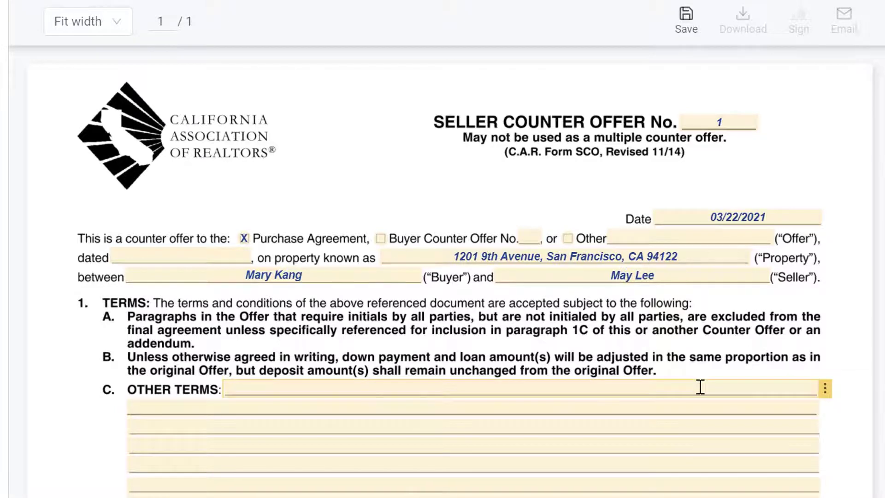
Enter "Price to be $957,500" under Other Terms and save the counter offer form
click(304, 389)
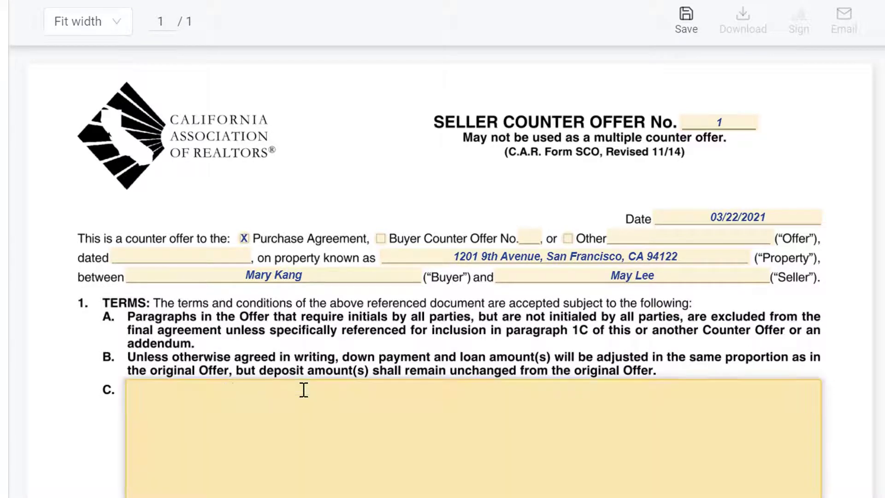
text(Price to be $957,500)
click(376, 5)
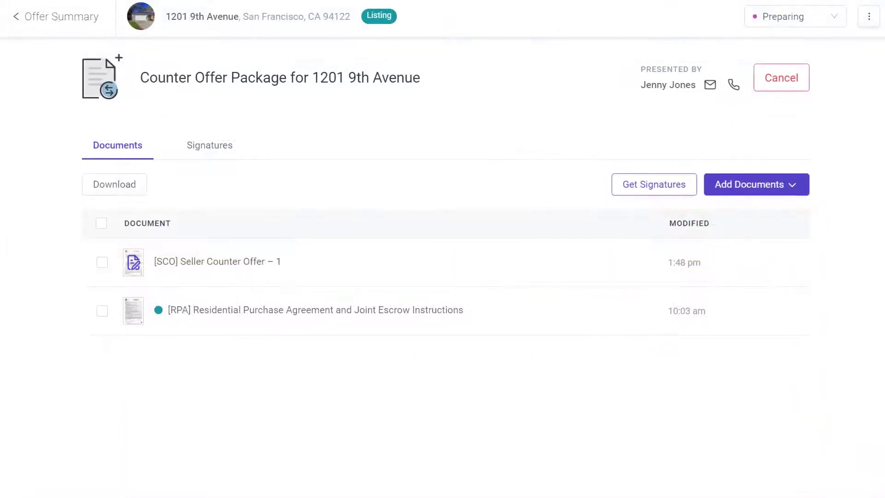
Send the [SCO] Seller Counter Offer – 1 document out for signature with Glide Signatures
click(102, 264)
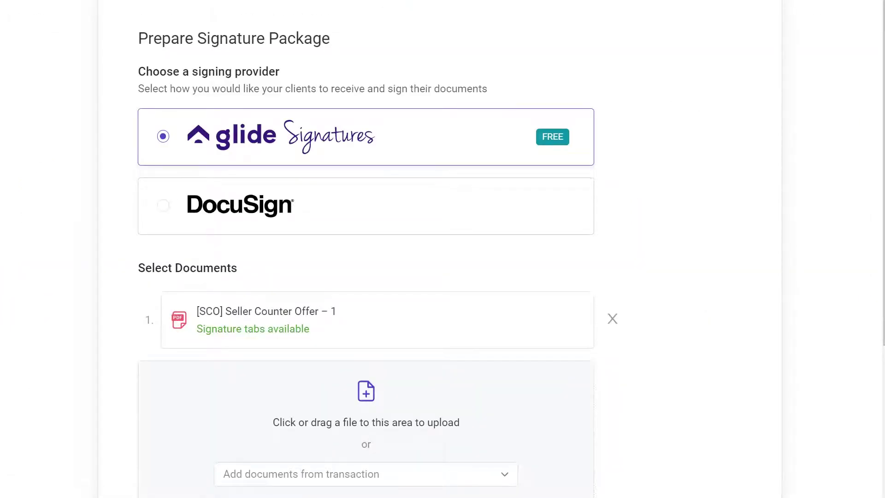
scroll(442, 249, down, 4)
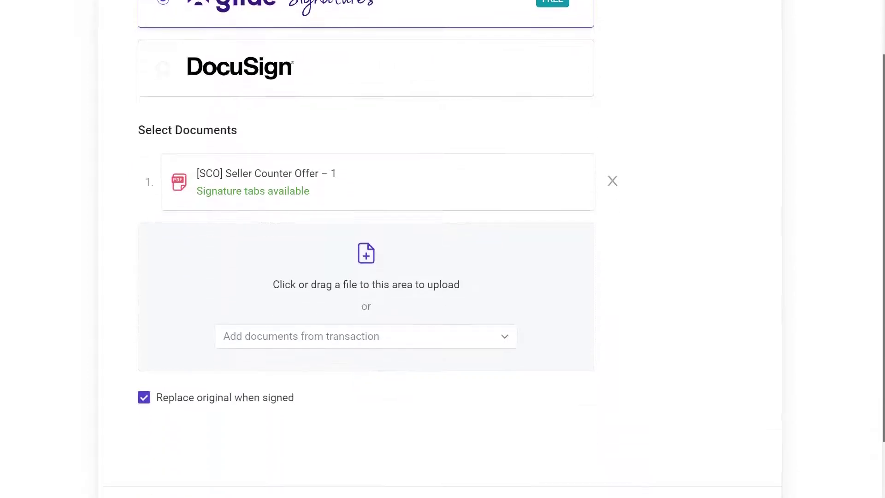
click(724, 452)
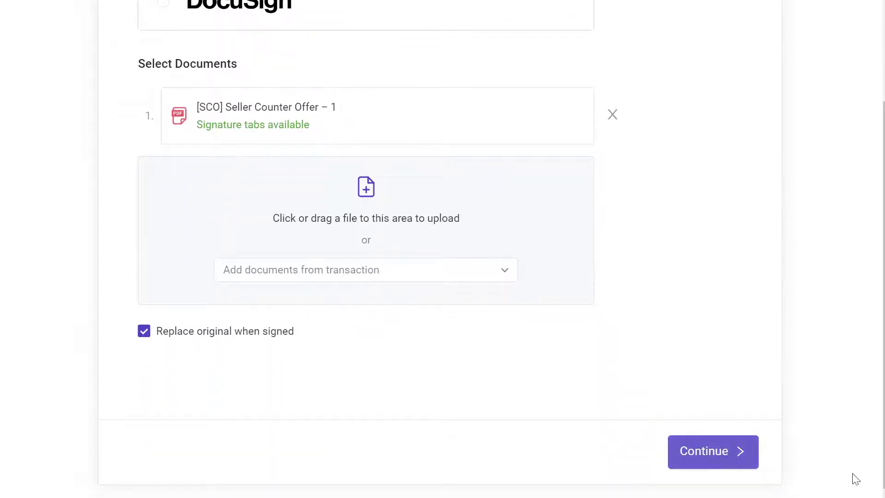
click(488, 200)
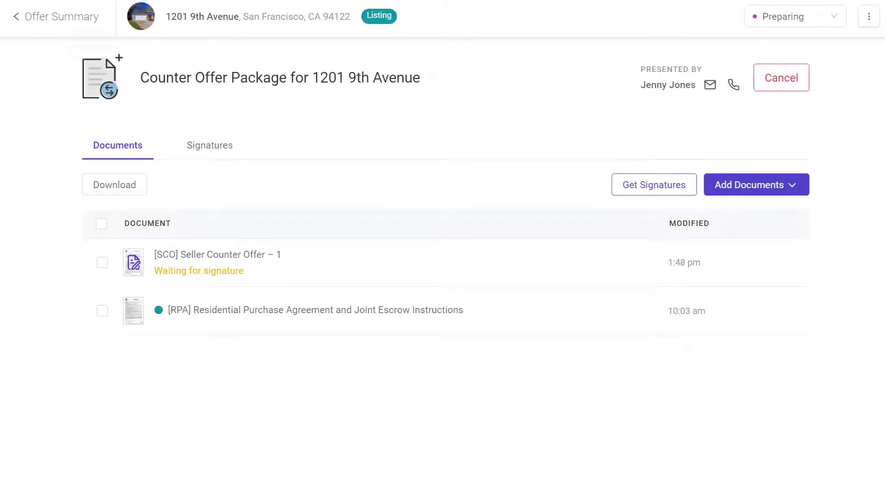
Leave the counter offer package for the listing's offers management and open the listing's signatures
click(38, 18)
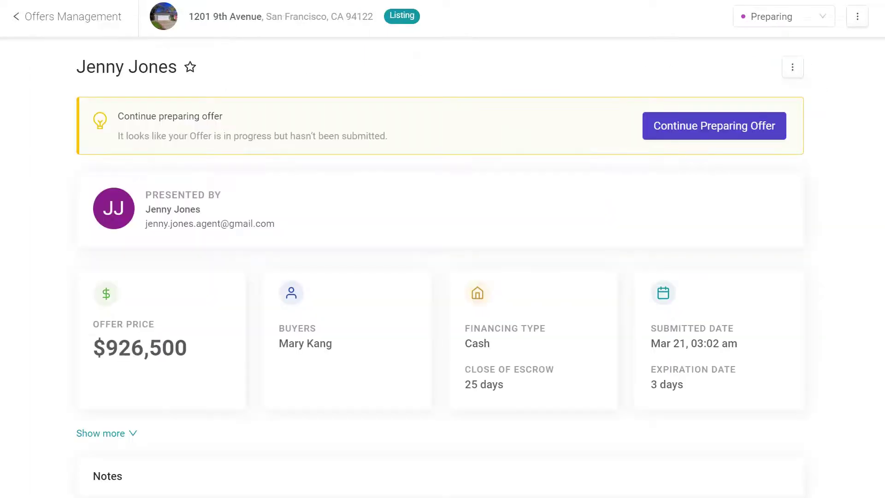
click(33, 26)
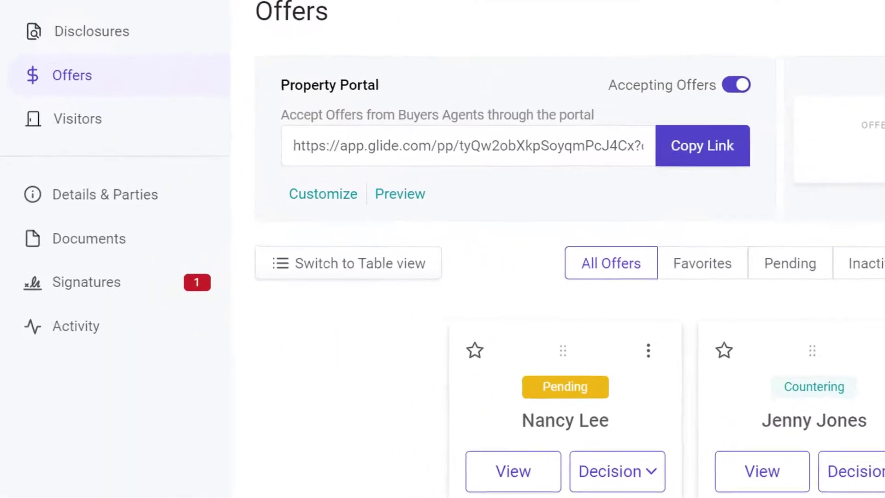
click(79, 290)
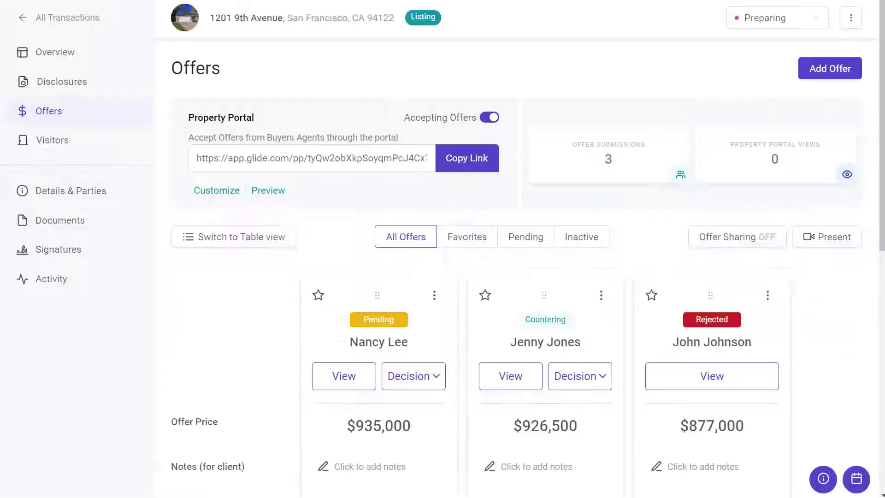
Resume preparing the offer marked Countering and proceed from its signed package to the counter email
click(549, 355)
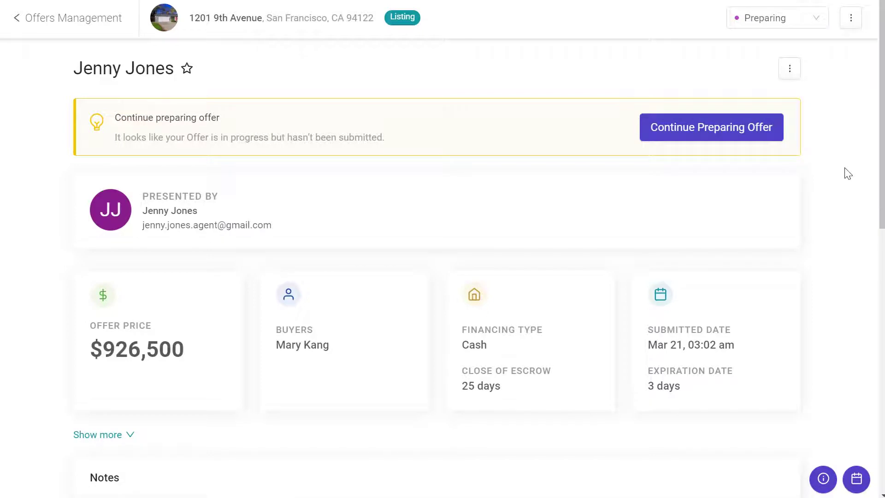
click(747, 134)
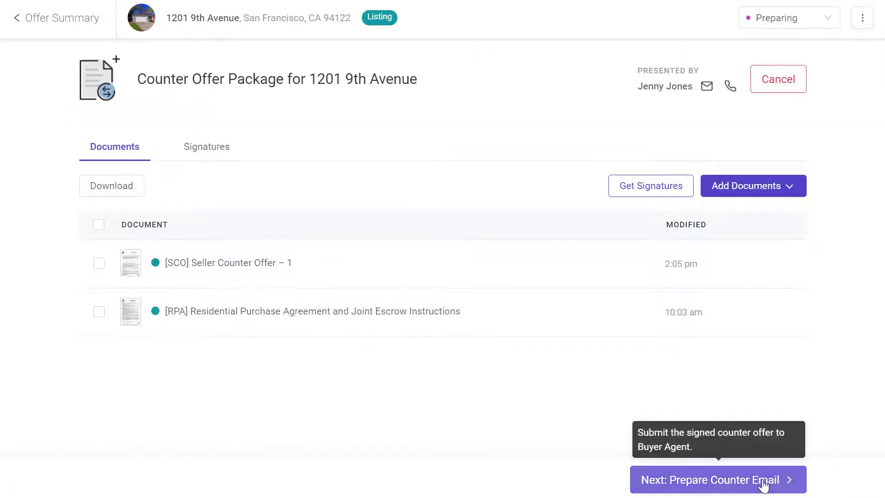
click(789, 479)
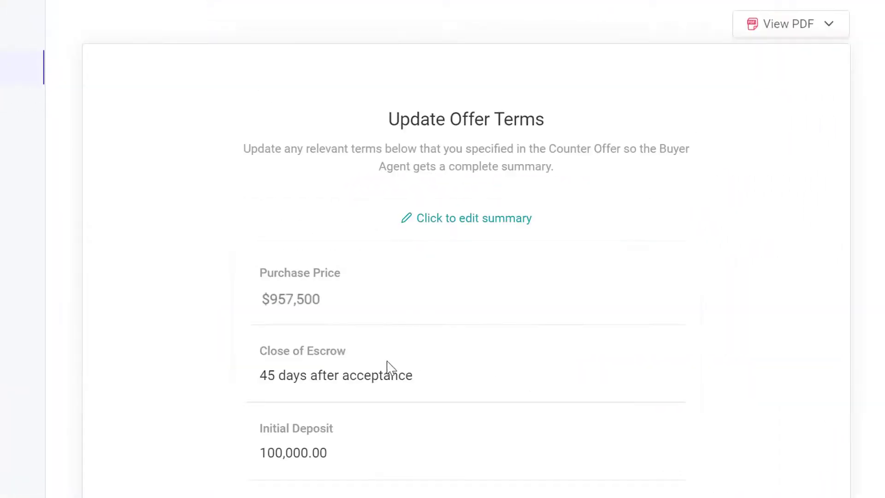
Enable editing of the offer summary and set Close of Escrow to 35 days after acceptance
click(456, 219)
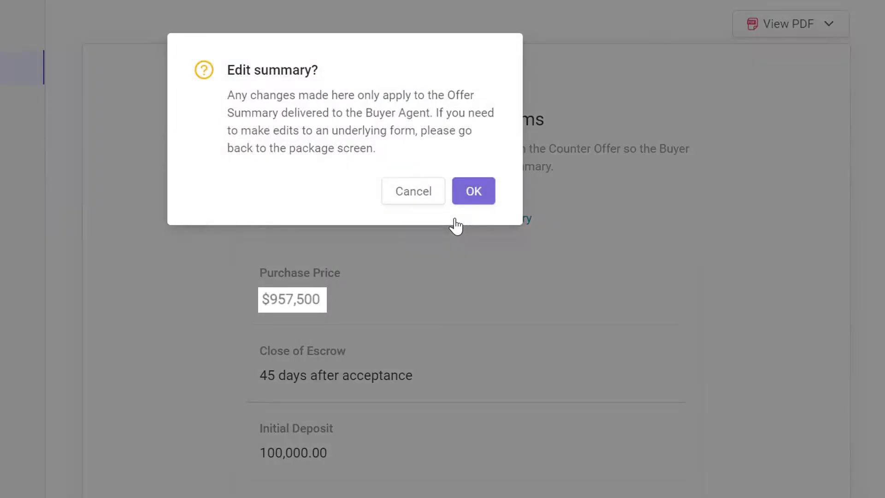
click(474, 196)
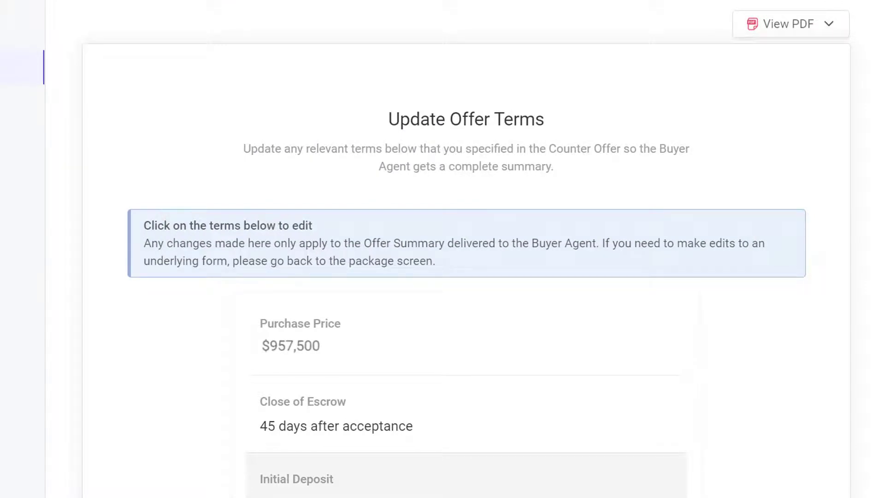
click(569, 419)
click(268, 429)
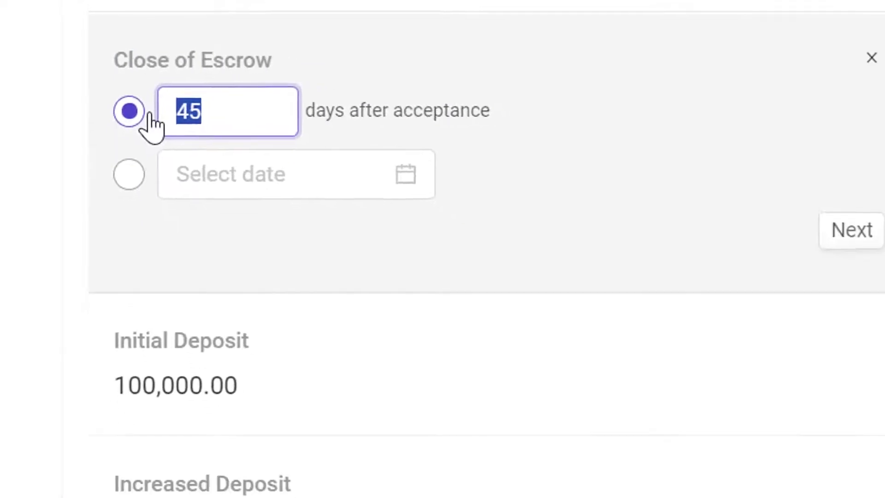
text(35)
key(Tab)
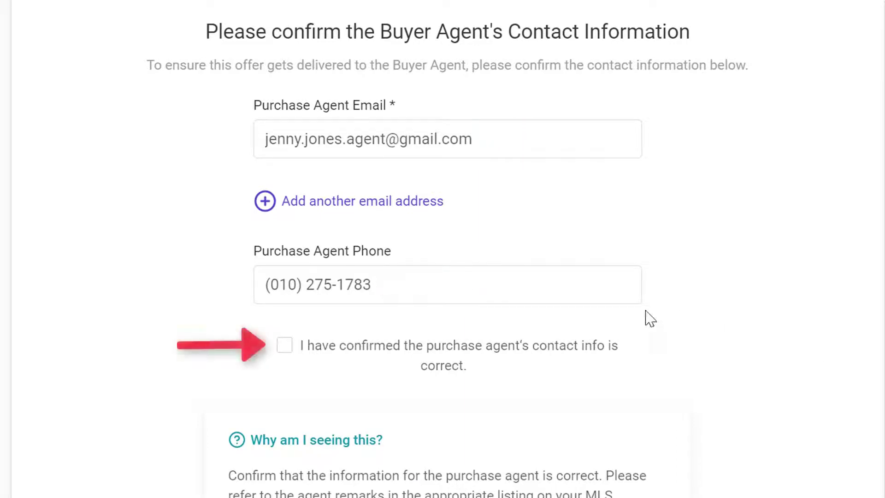
Confirm that the purchase agent's contact information is correct
click(549, 348)
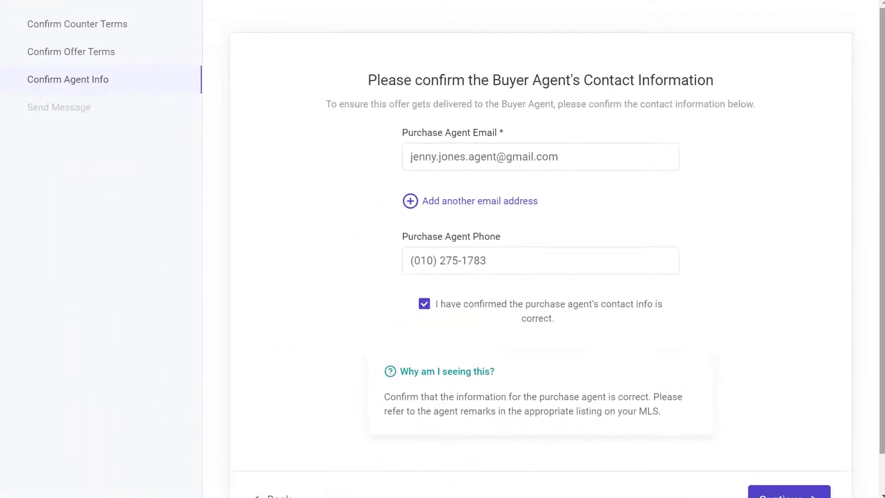
scroll(541, 249, down, 1)
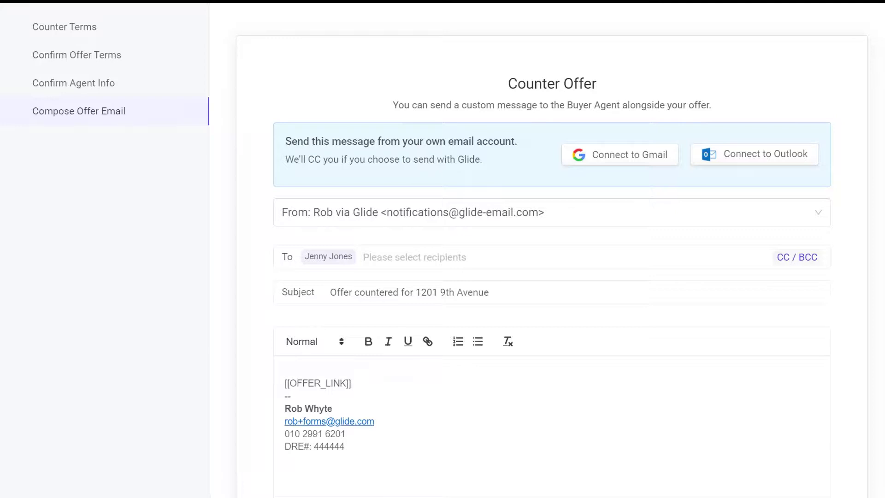
Connect a Gmail account, allow Glide the requested access, and select that account as the sender of the counter offer email
click(635, 213)
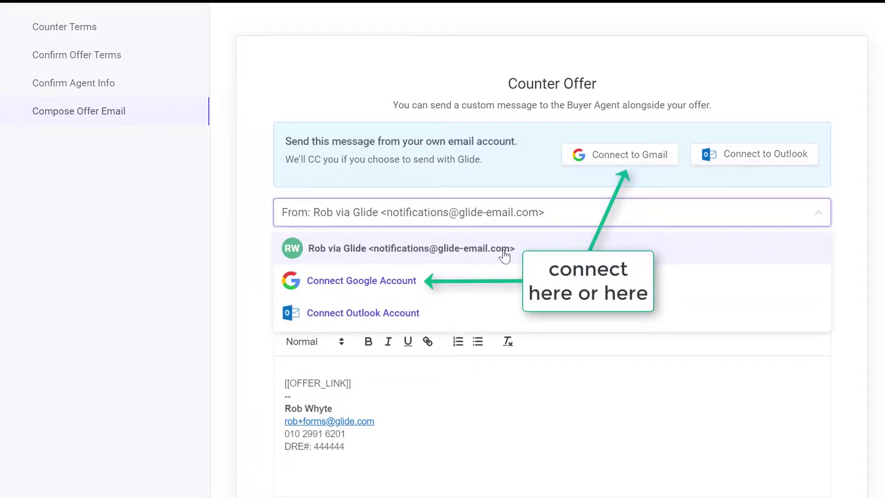
click(618, 157)
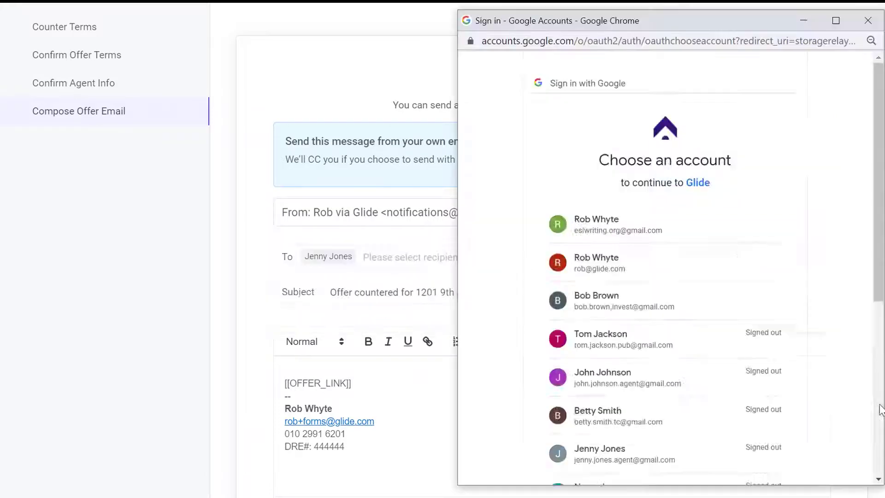
scroll(664, 277, down, 5)
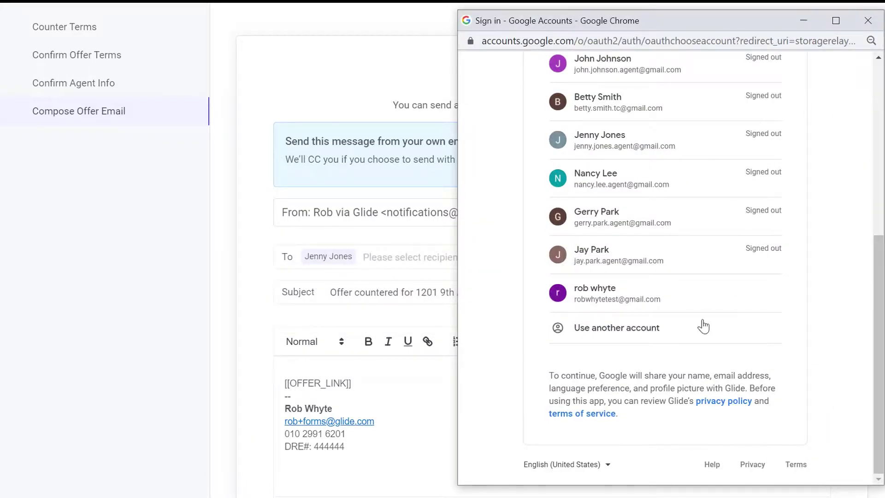
click(682, 309)
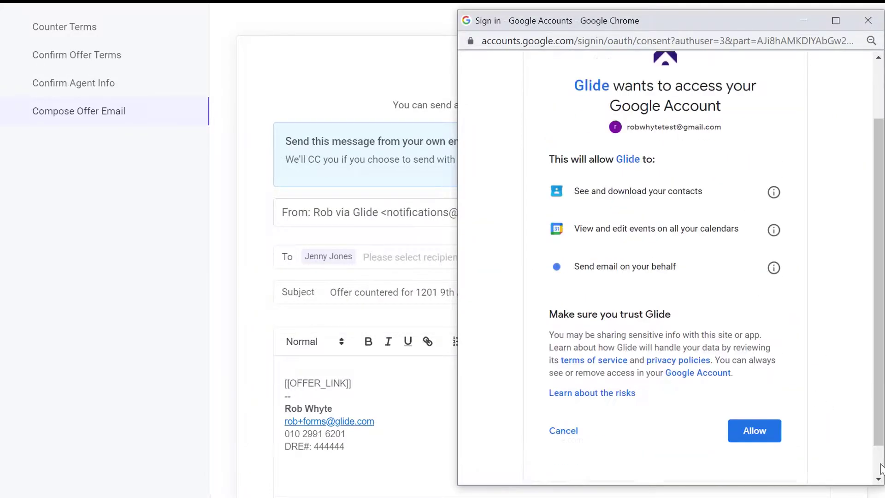
scroll(853, 452, down, 1)
click(761, 396)
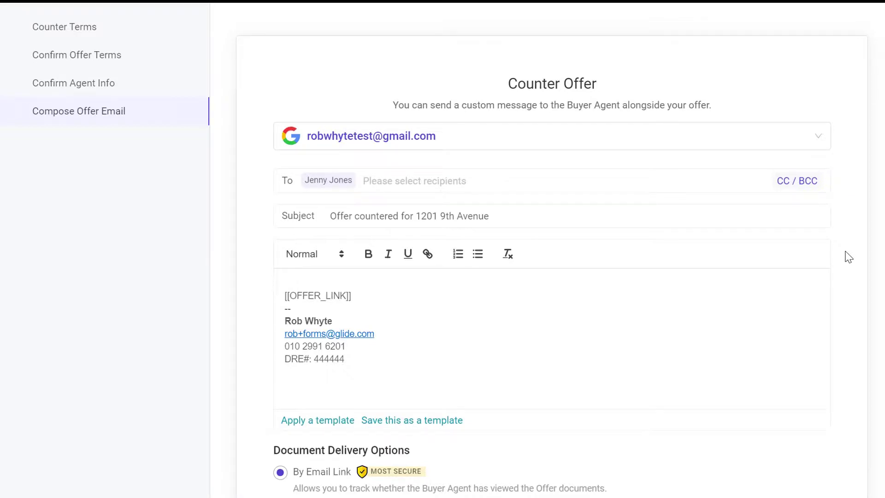
click(602, 141)
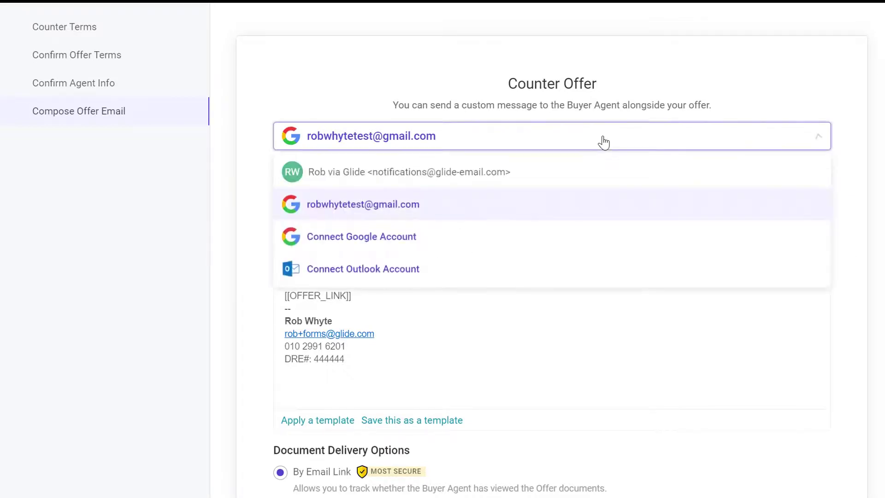
click(573, 203)
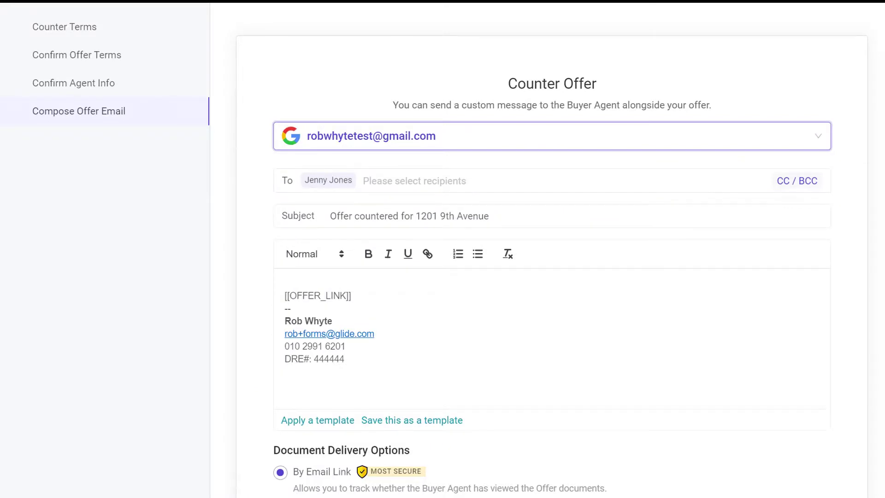
Add the message "Here is our counteroffer. Hope to hear from you soon." above the offer link in the email body
click(272, 284)
text(Here is our counteroffer. Hope to hear from you soon.)
key(Return)
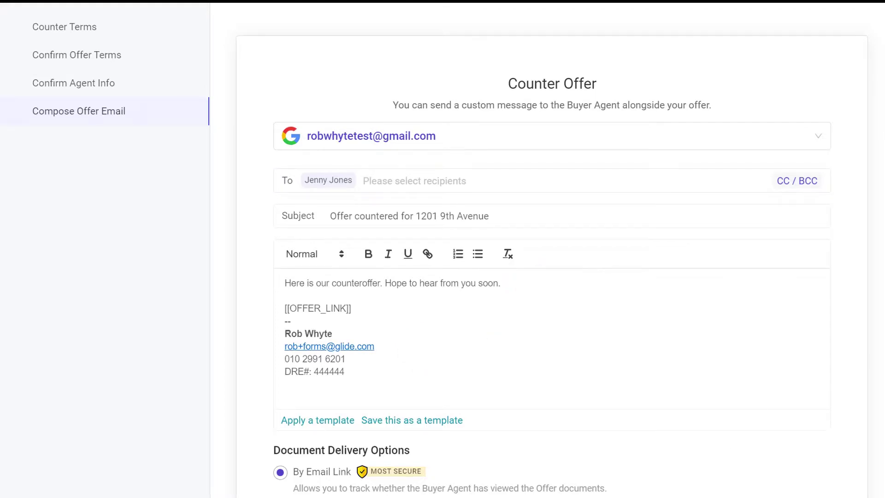
scroll(552, 277, down, 4)
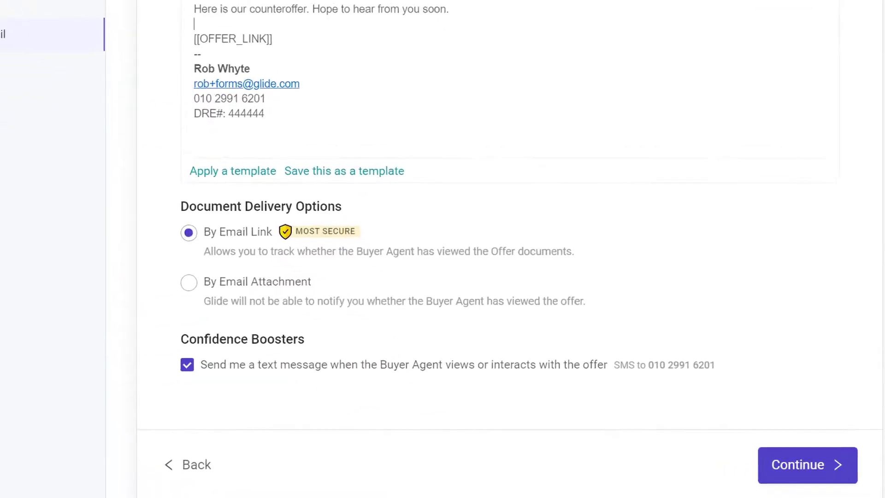